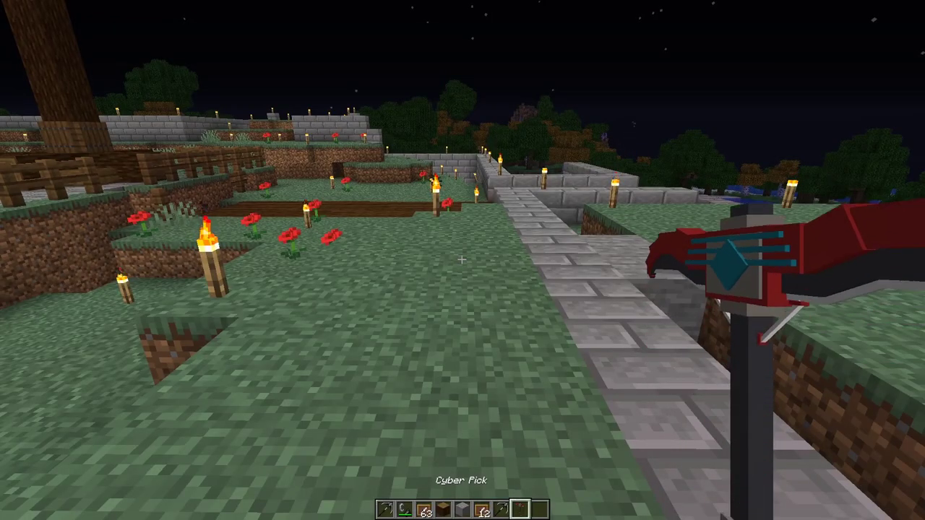
- Switch the Minecraft camera to the front-facing third-person view with F5
key("F5")
key("F5")
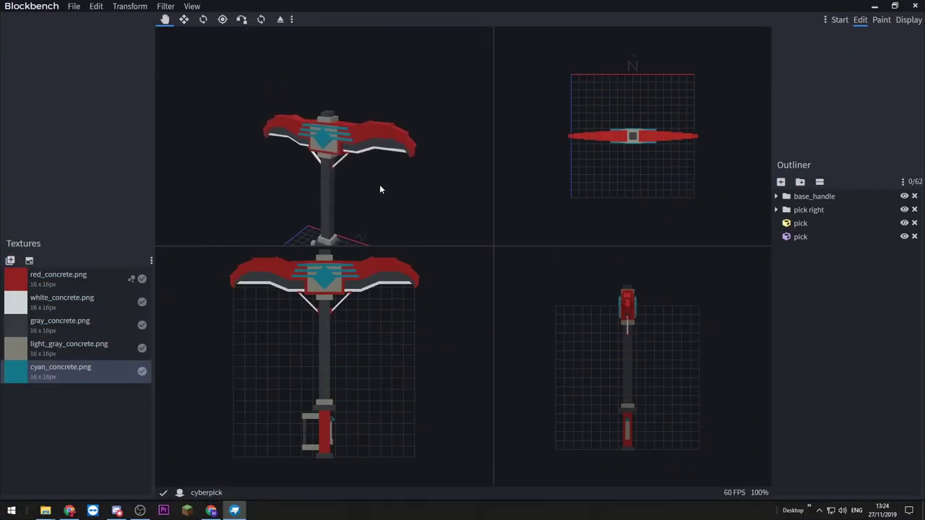
- Orbit around the cyberpick head and select one angled red cube
mouse_move(380, 189)
left_mouse_down()
mouse_move(405, 168)
mouse_move(396, 168)
mouse_move(414, 168)
mouse_move(397, 182)
left_mouse_up()
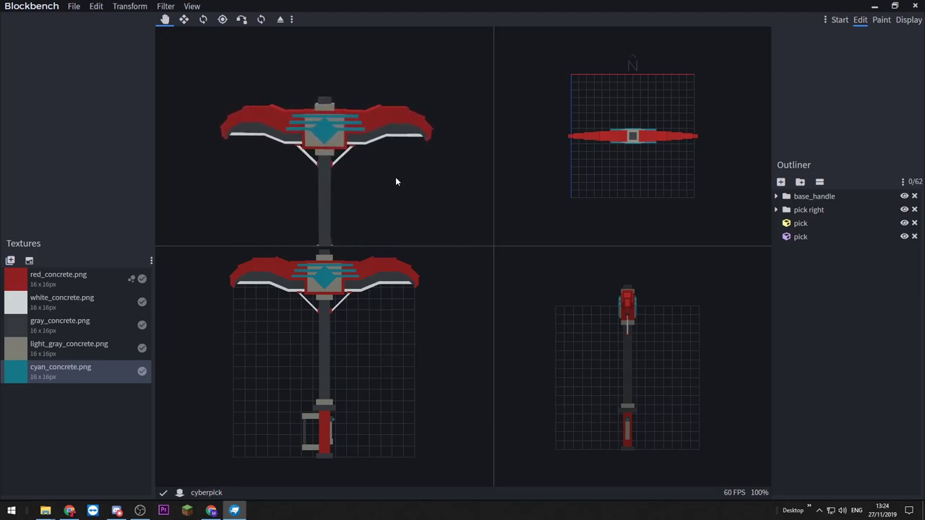
scroll(395, 181, "up", 1)
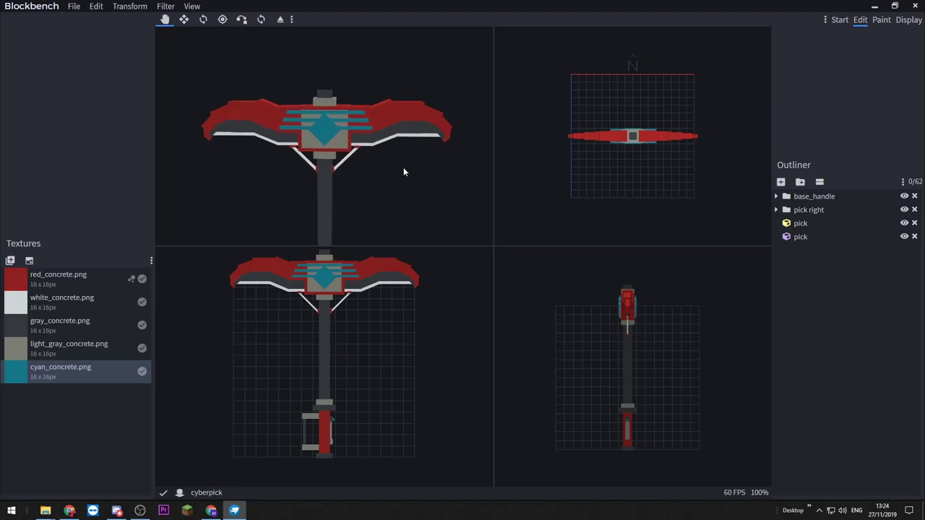
left_click_drag(378, 124, 437, 192)
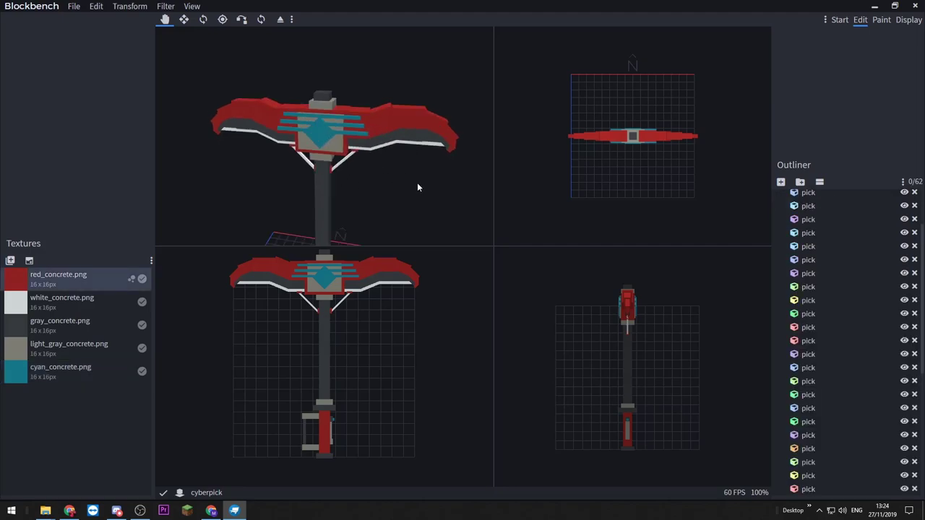
left_click_drag(383, 190, 432, 182)
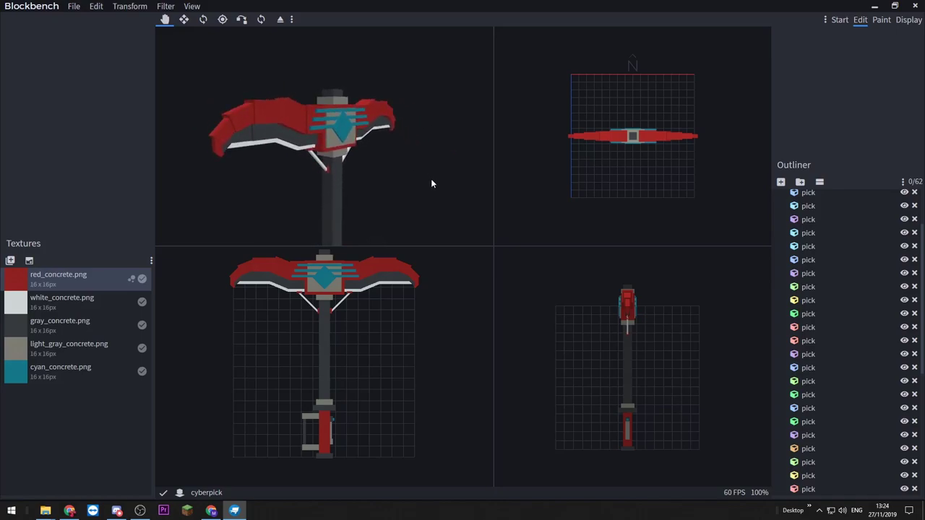
left_click(295, 122)
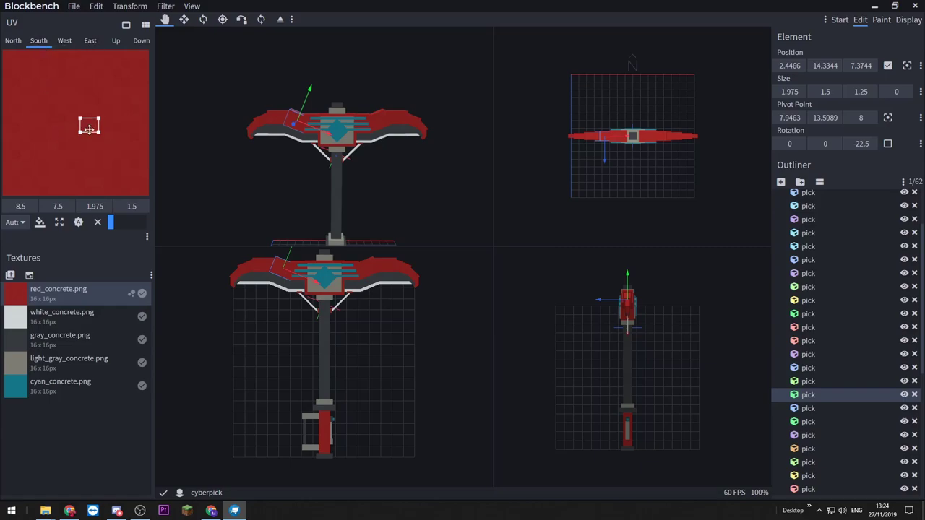
- Auto-size the red cube's South face UV to 1.975 × 1.5 and place it at 7, 6
scroll(244, 182, "up", 6)
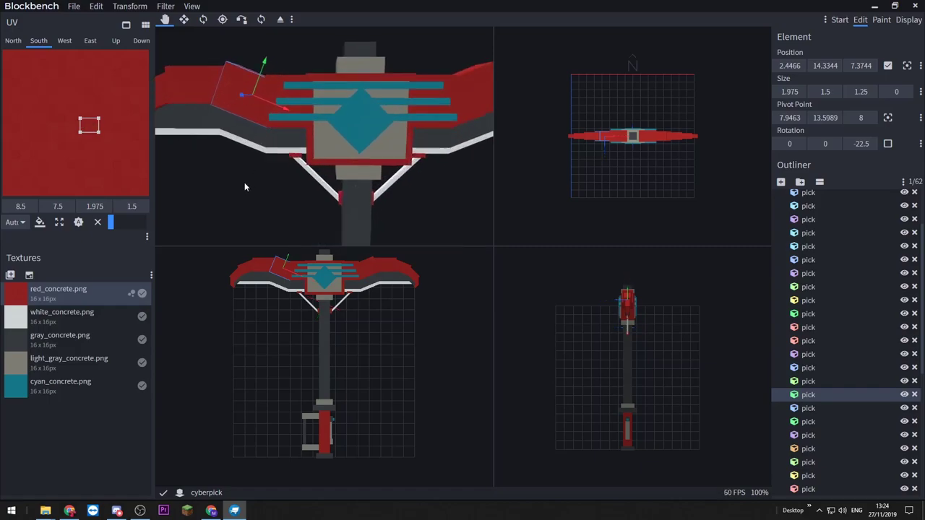
scroll(303, 224, "up", 3)
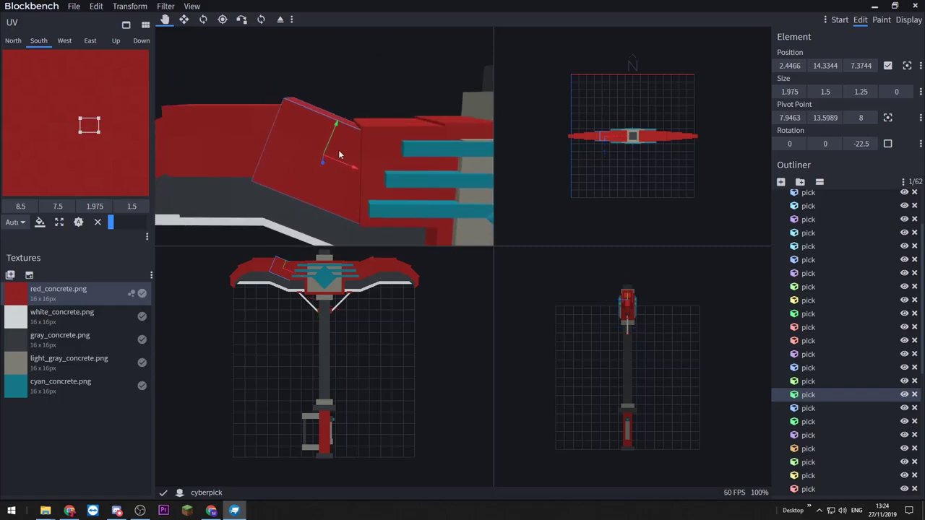
left_click_drag(89, 125, 65, 111)
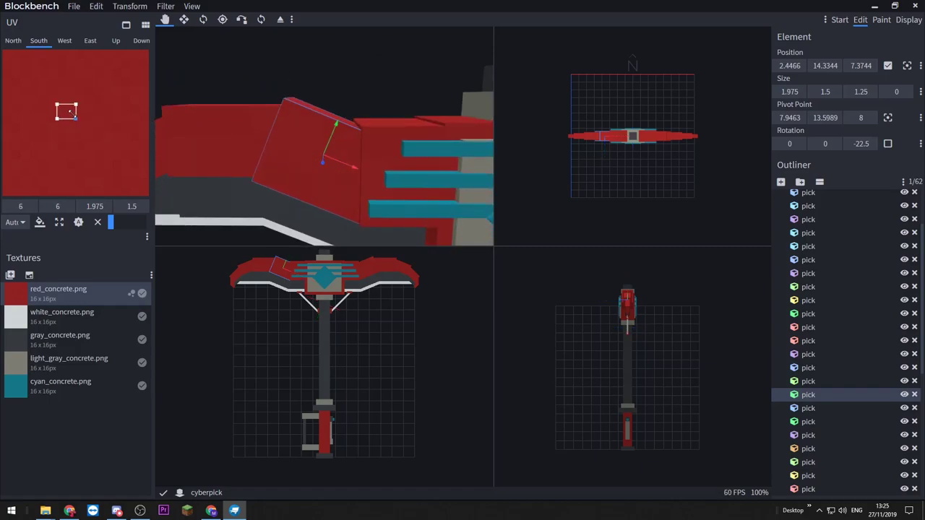
left_click(78, 221)
mouse_move(111, 128)
left_mouse_down()
mouse_move(149, 173)
mouse_move(107, 128)
left_mouse_up()
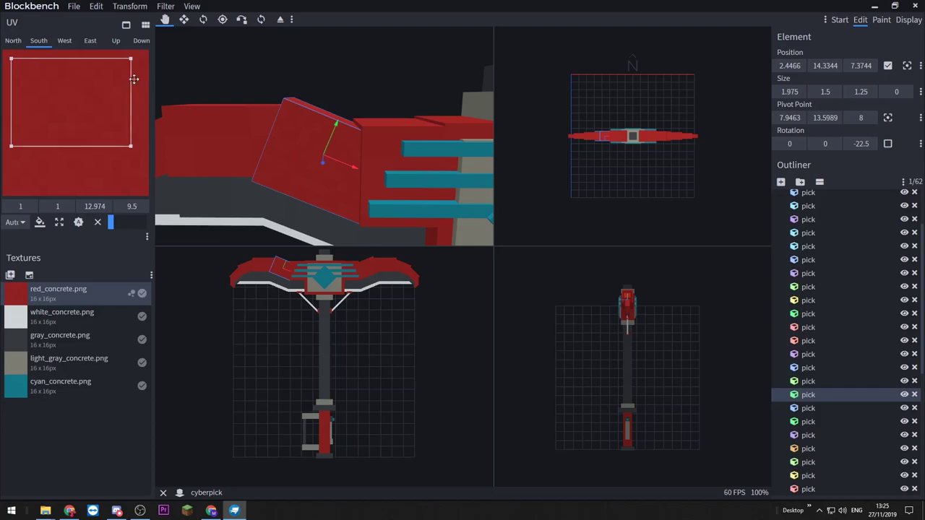
left_click(79, 223)
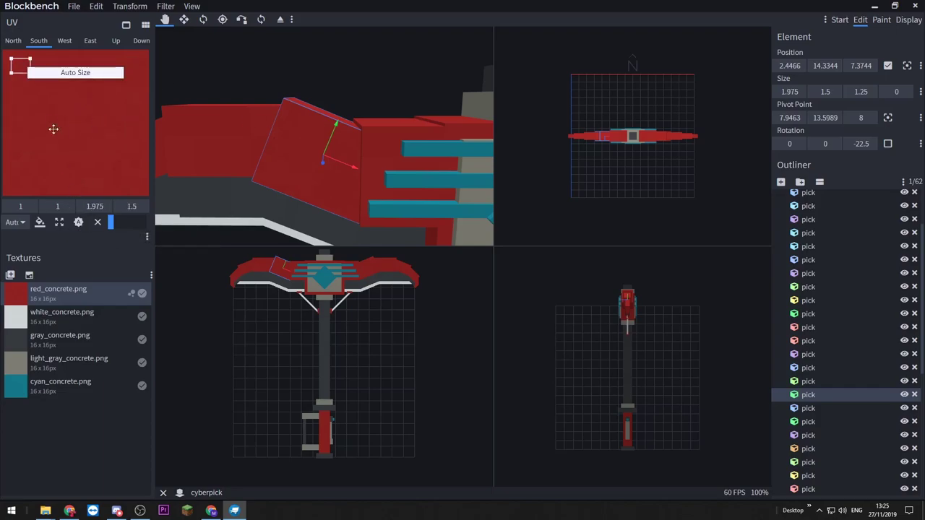
left_click(74, 110)
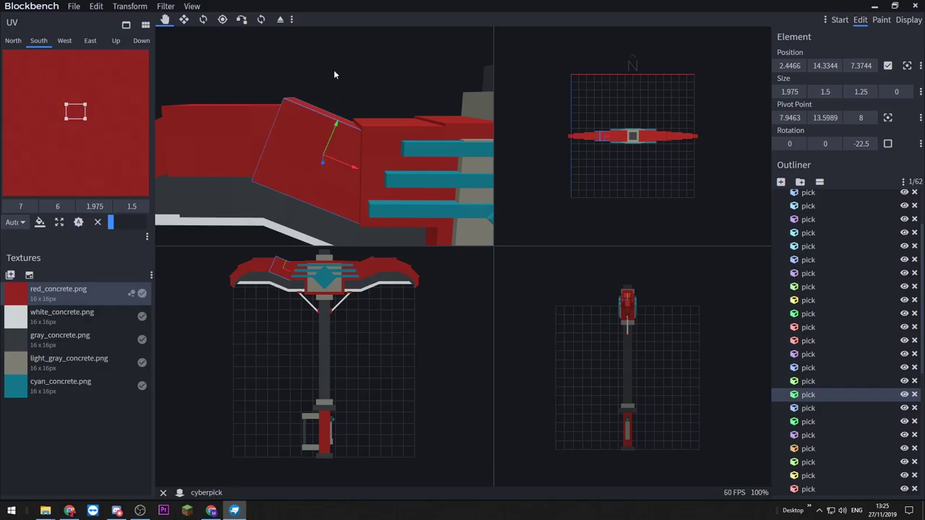
left_click_drag(329, 86, 309, 161)
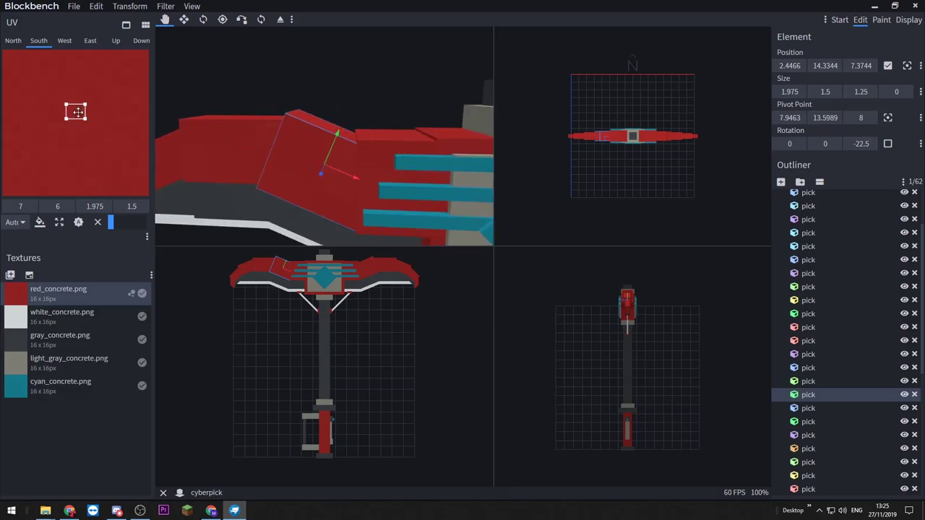
- Enter Paint mode with #ffffff as the colour and a round brush at size 1
left_click(881, 20)
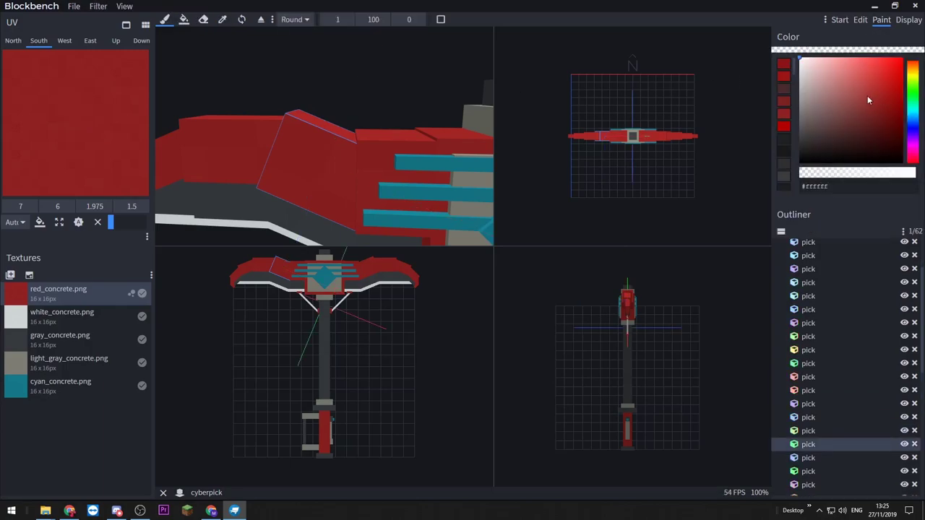
mouse_move(858, 91)
left_mouse_down()
mouse_move(836, 96)
mouse_move(800, 72)
left_mouse_up()
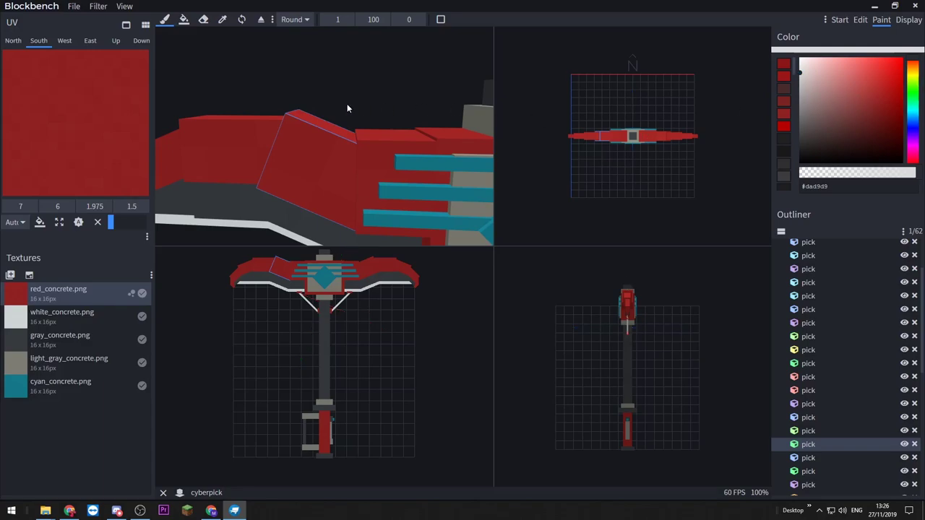
left_click_drag(347, 104, 358, 104)
left_click_drag(809, 75, 799, 58)
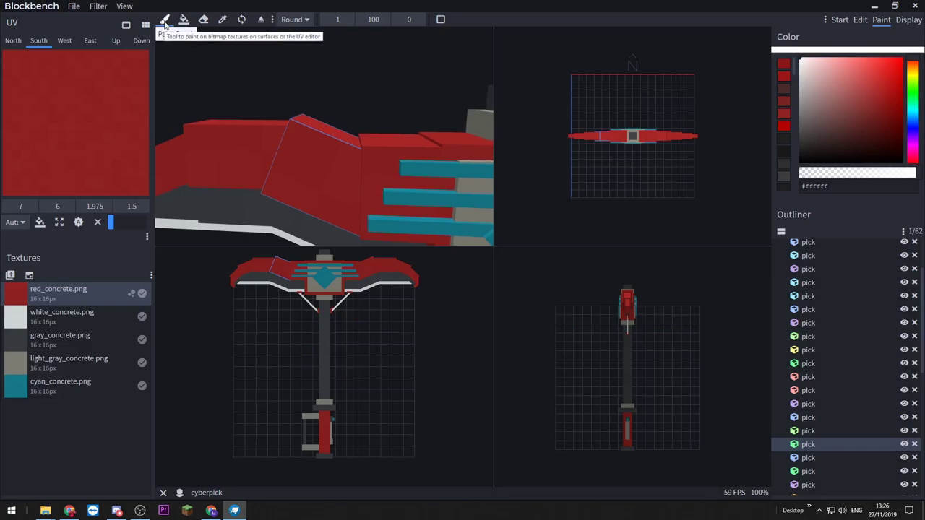
left_click(293, 20)
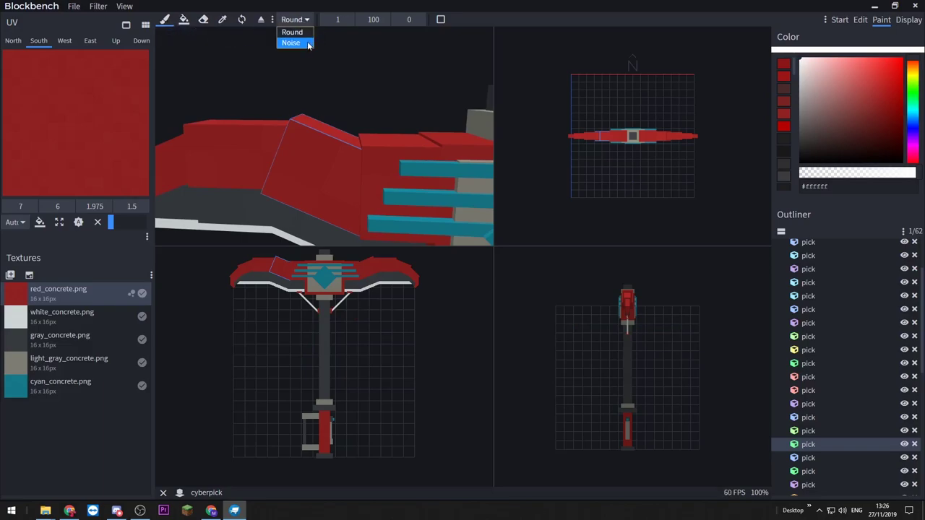
left_click(286, 31)
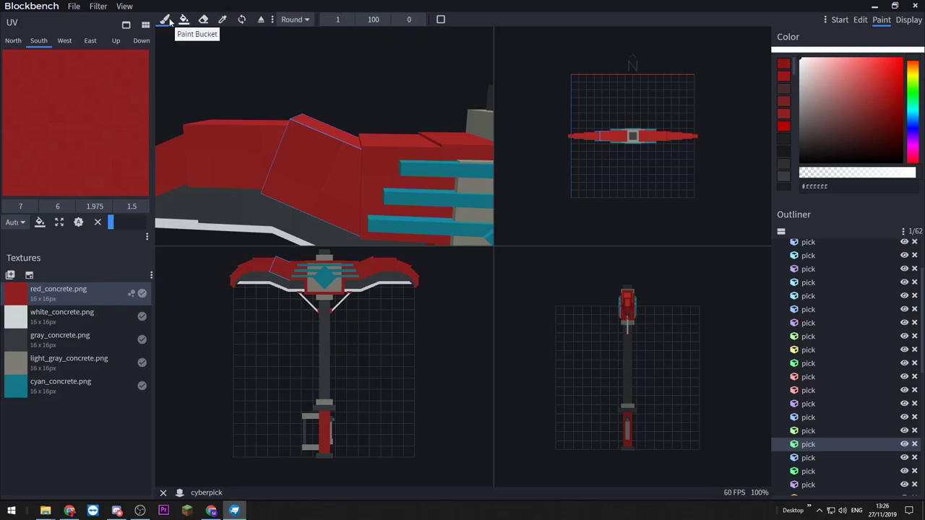
- Paint a white horizontal and vertical cross on red_concrete, then deselect to preview it
left_click(313, 166)
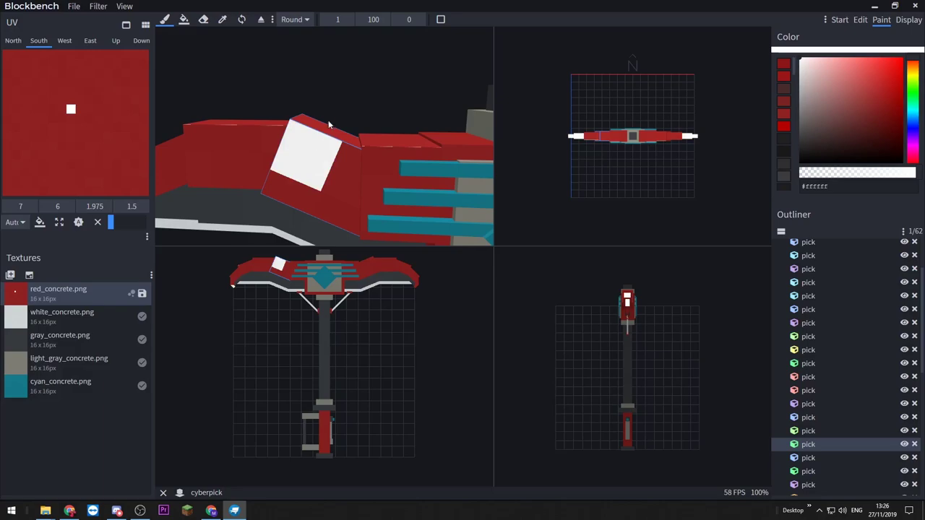
scroll(335, 101, "up", 5)
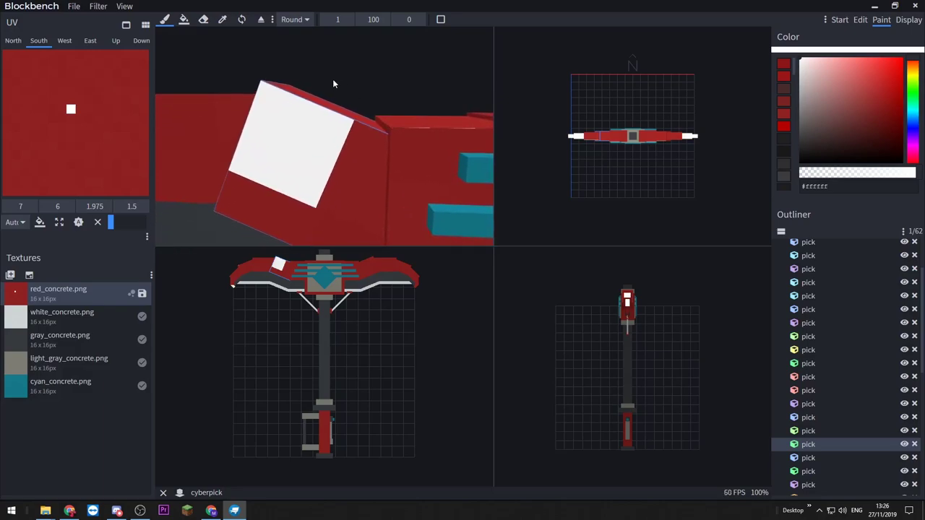
right_click_drag(349, 188, 329, 72)
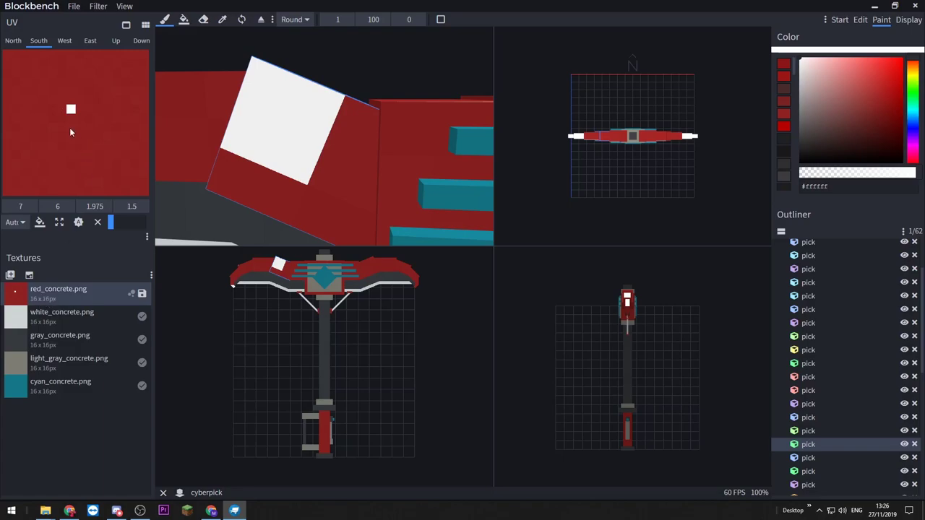
mouse_move(15, 111)
left_mouse_down()
mouse_move(6, 109)
mouse_move(125, 111)
left_mouse_up()
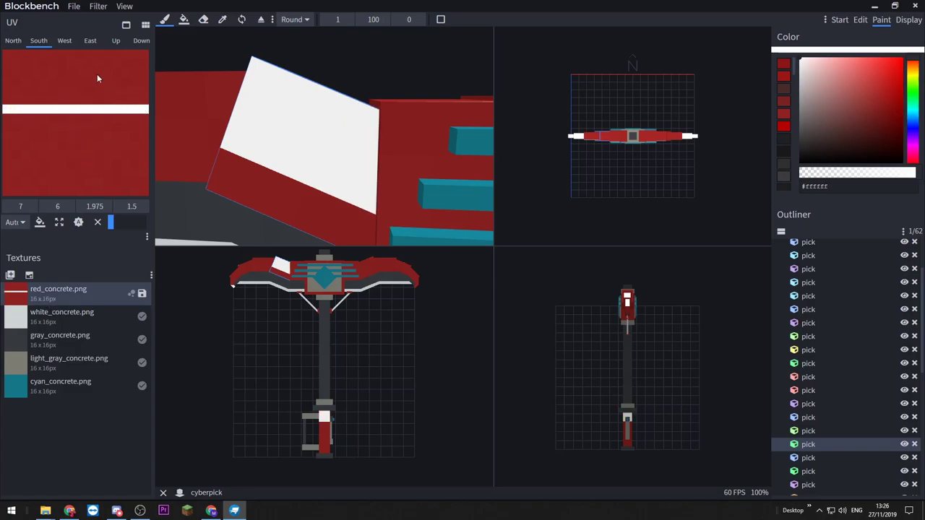
left_click_drag(85, 52, 89, 197)
key("Tab")
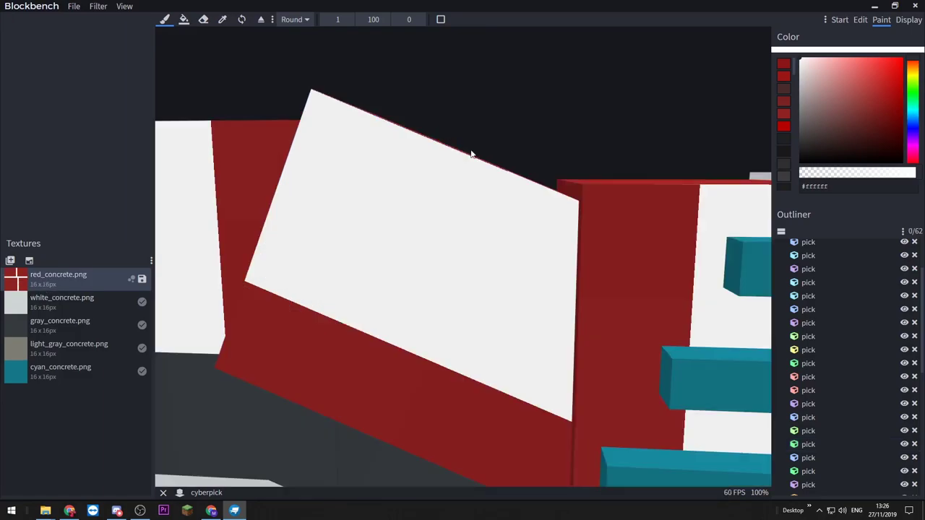
scroll(555, 156, "down", 3)
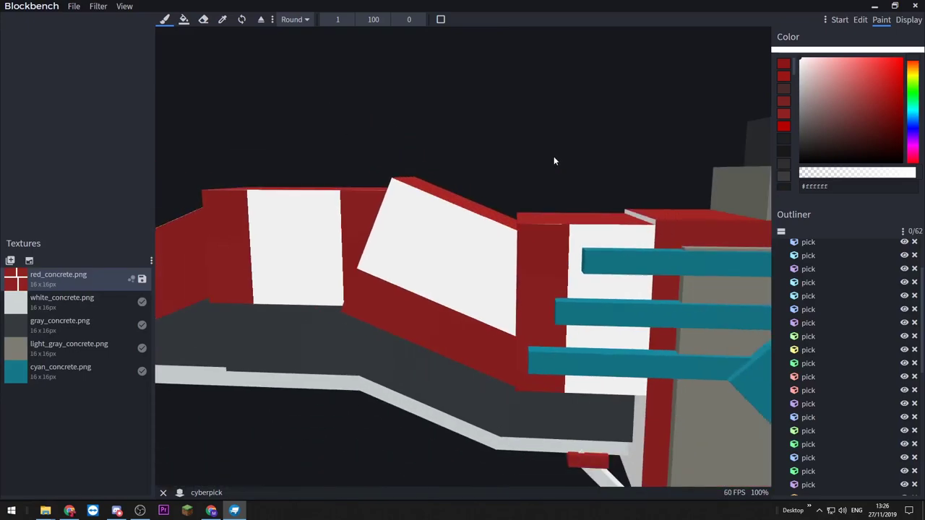
scroll(553, 156, "down", 10)
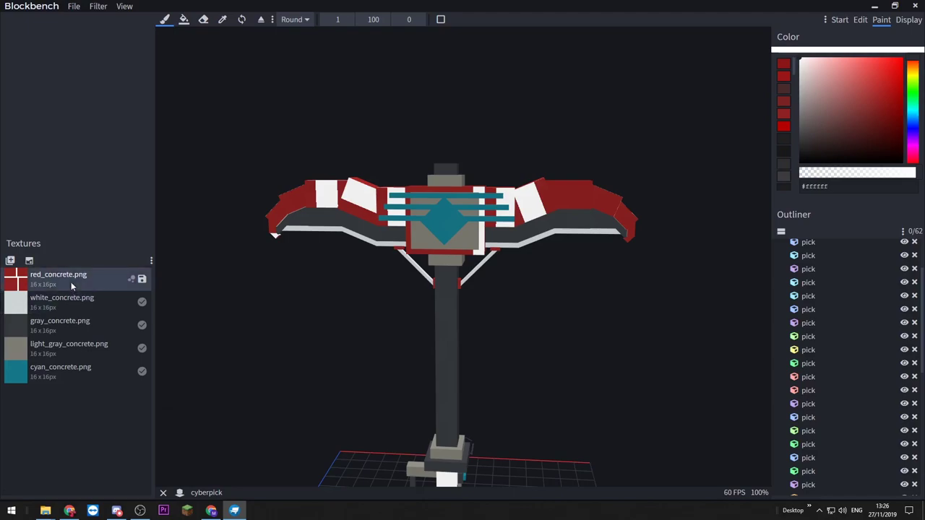
- Paint a white emblem on red_concrete, then undo back to plain red
left_click(339, 196)
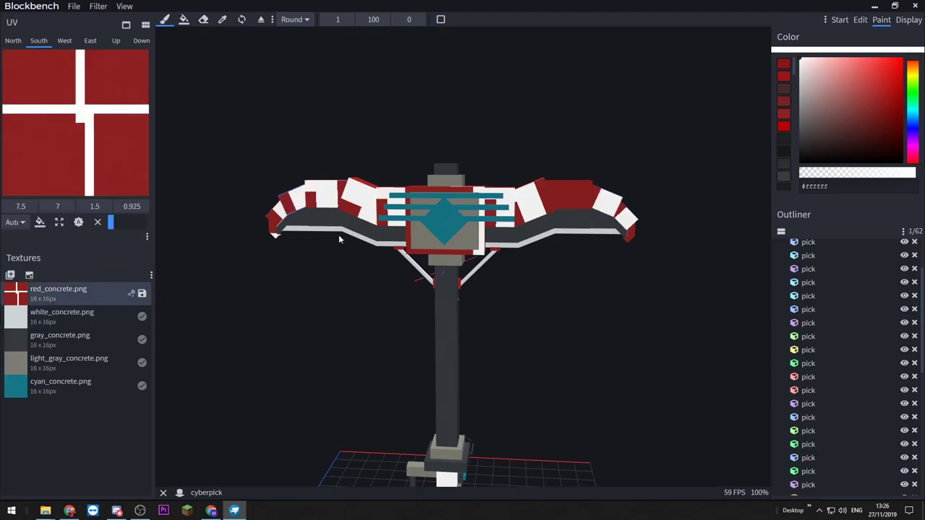
scroll(338, 234, "up", 2)
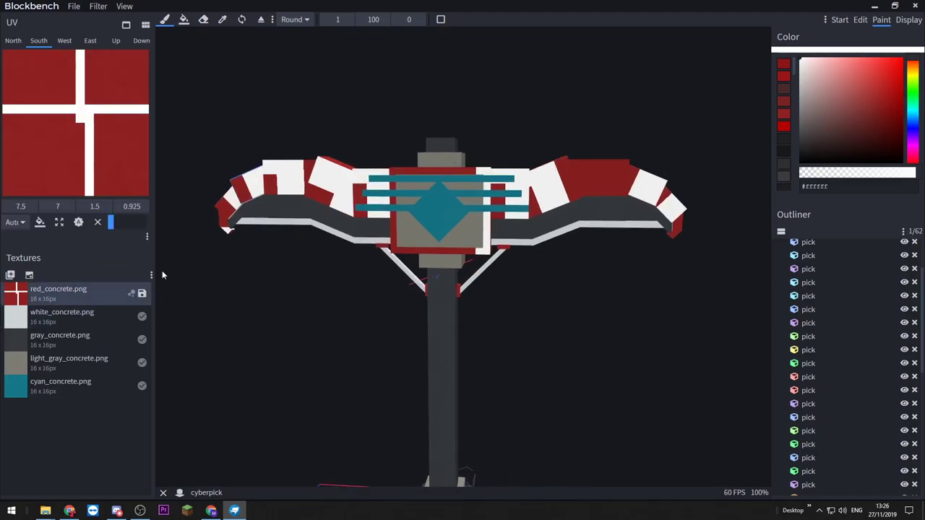
mouse_move(62, 128)
left_mouse_down()
mouse_move(64, 151)
mouse_move(42, 106)
mouse_move(62, 80)
mouse_move(117, 73)
mouse_move(120, 125)
mouse_move(62, 158)
mouse_move(124, 160)
mouse_move(55, 99)
mouse_move(30, 134)
mouse_move(48, 168)
left_mouse_up()
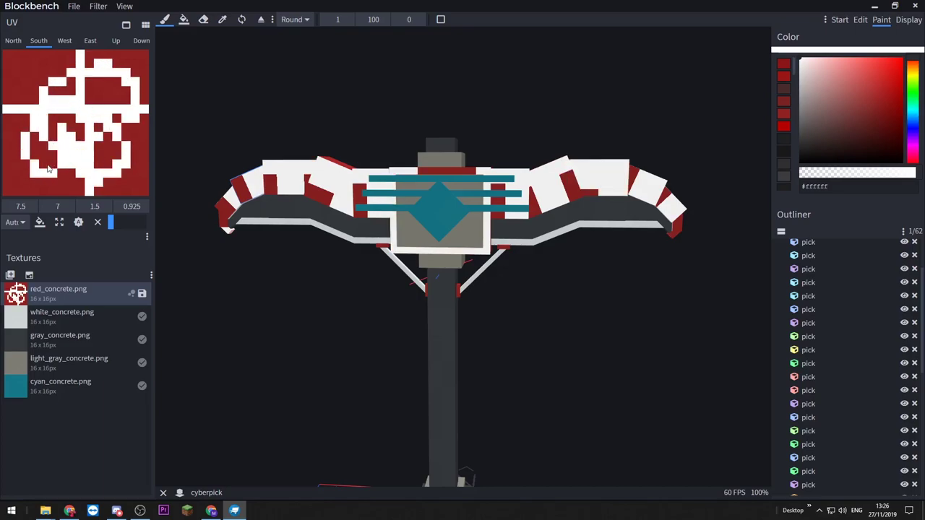
key("ctrl+z")
key("ctrl+z")
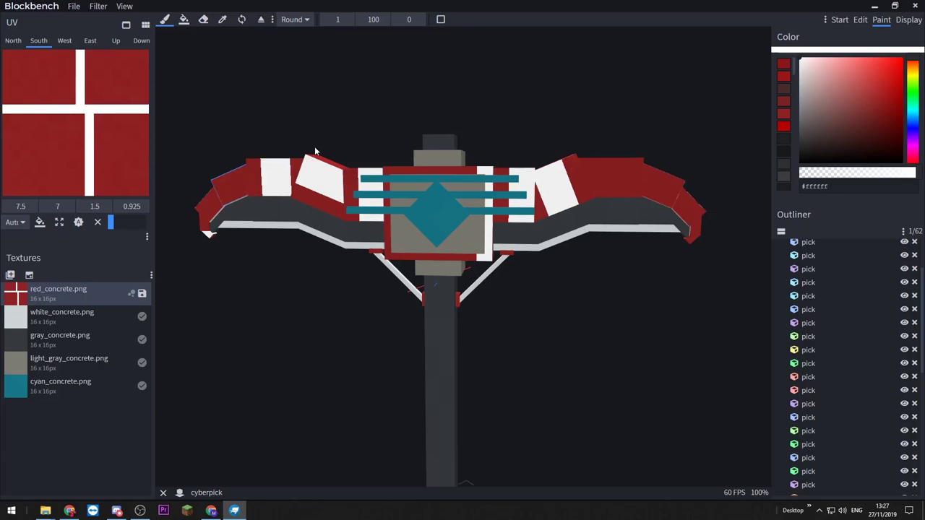
key("ctrl+z")
key("ctrl+z")
- Paint a few white test pixels onto the red concrete texture
mouse_move(311, 149)
left_mouse_down()
mouse_move(318, 132)
mouse_move(417, 143)
mouse_move(694, 140)
mouse_move(323, 141)
left_mouse_up()
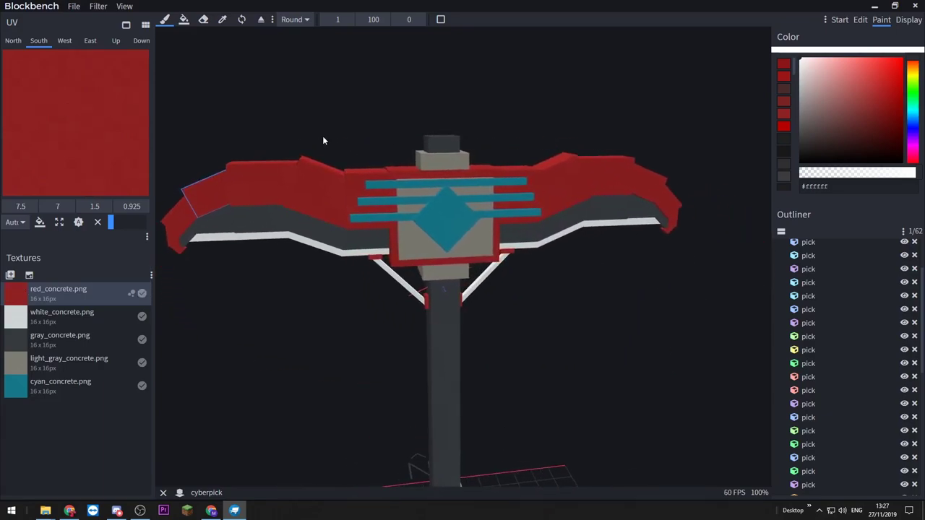
left_click(328, 188)
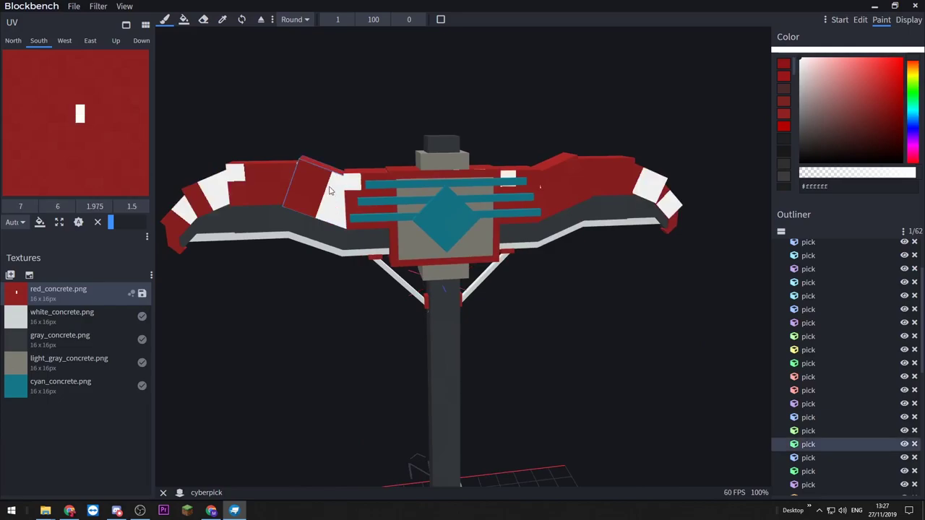
left_click(327, 187)
left_click(312, 182)
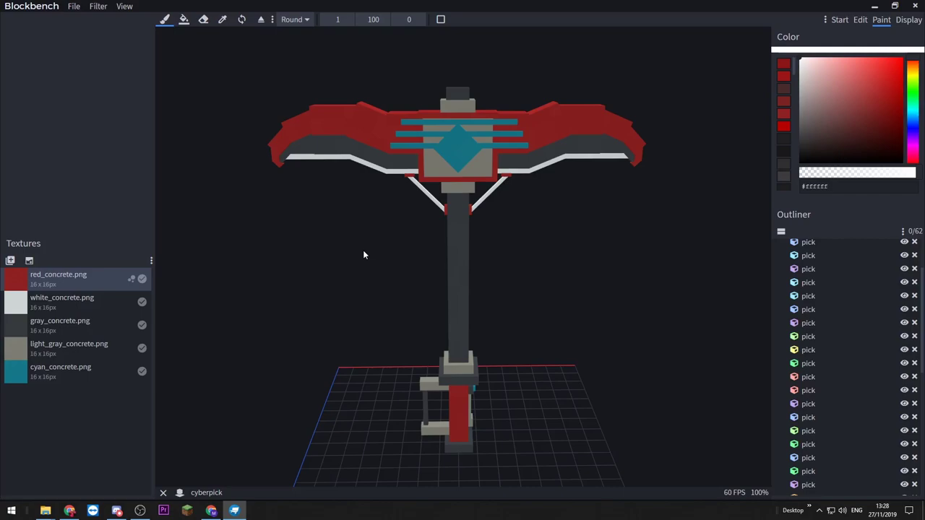
- Select all cubes and generate a template texture named 'texture' with default resolution 16
key("ctrl+a")
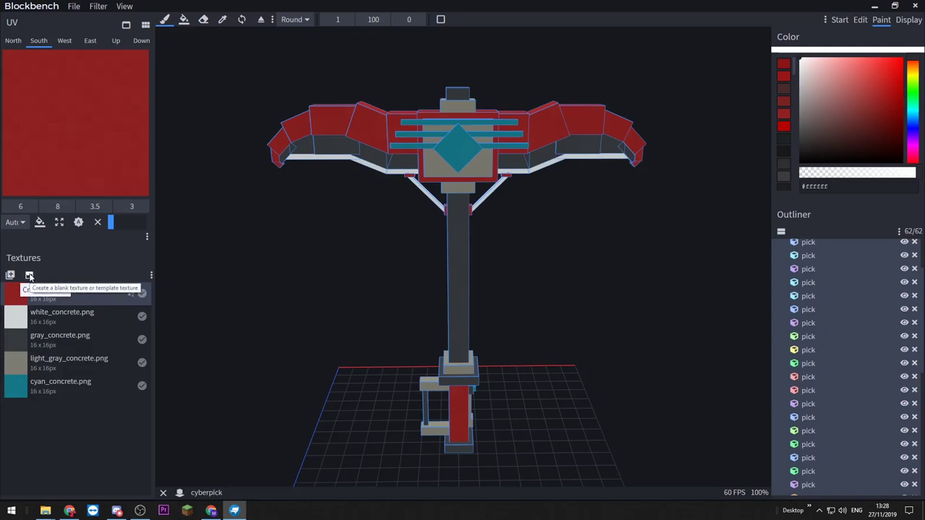
left_click(29, 276)
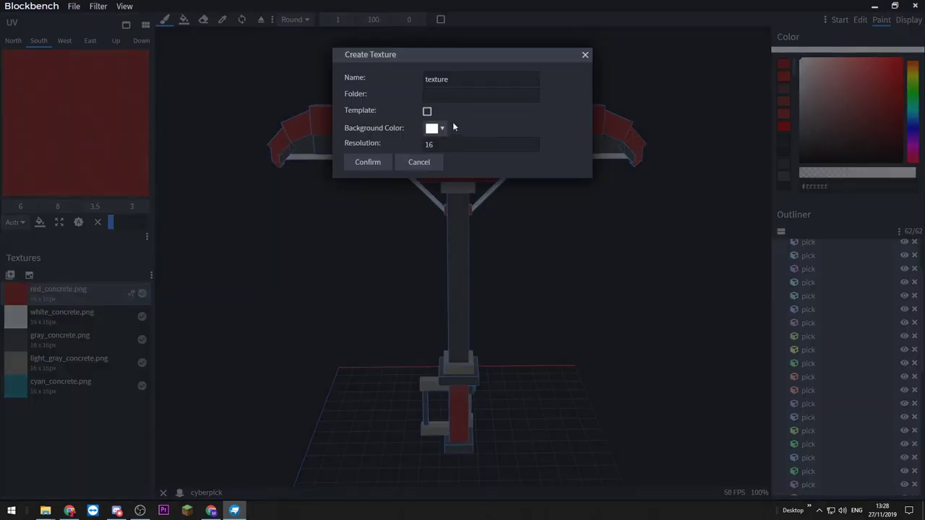
left_click(427, 111)
left_click(367, 162)
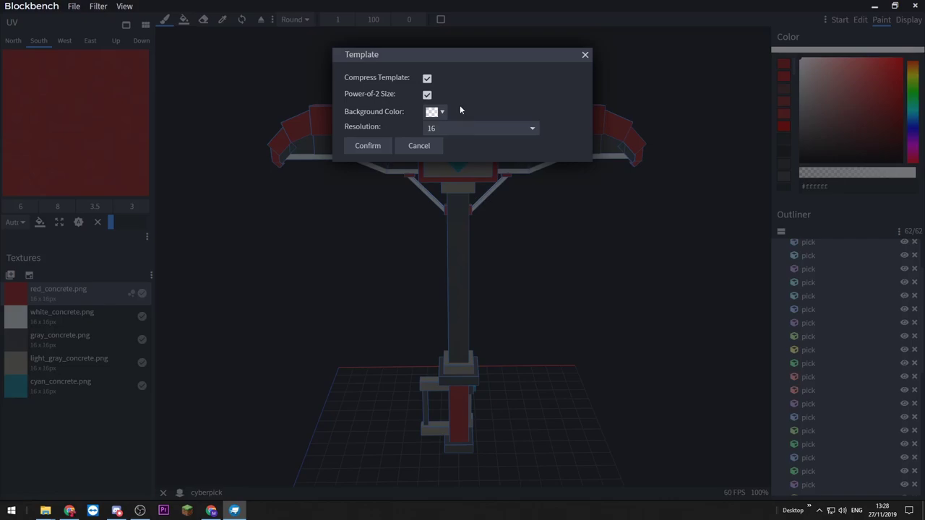
left_click(513, 132)
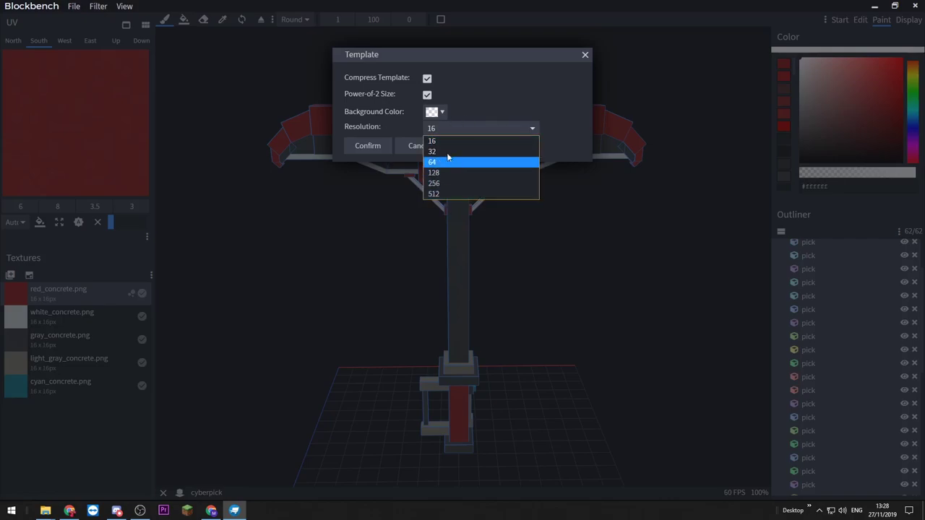
left_click(450, 142)
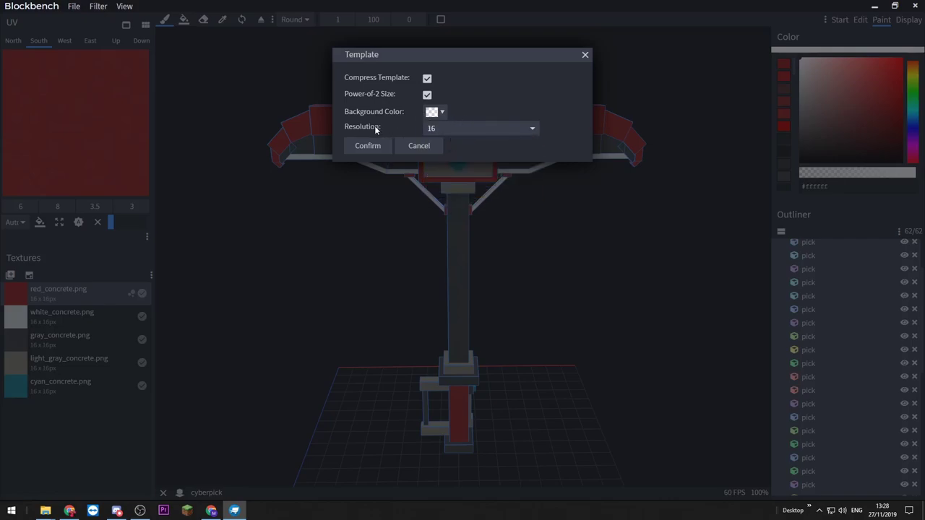
left_click(367, 146)
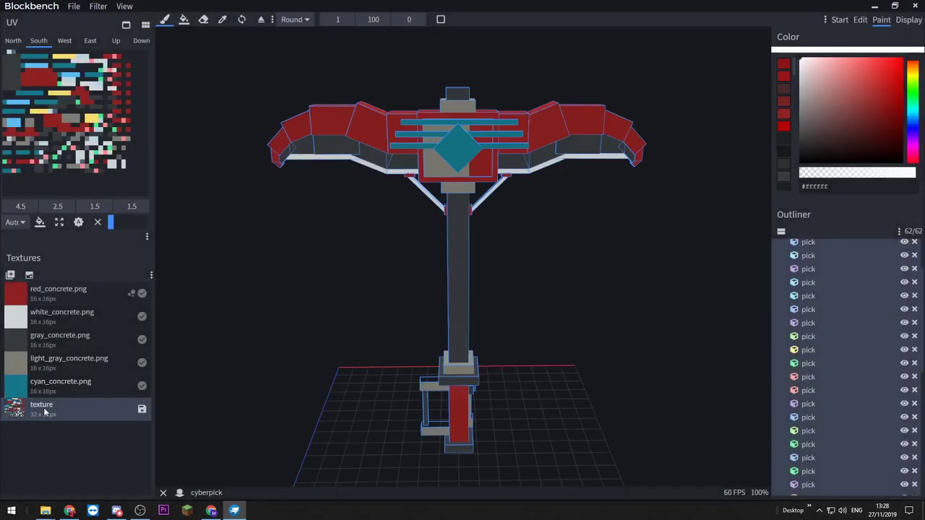
- Widen the texture editing area, test-paint a wing face white, then undo it
left_click_drag(153, 135, 323, 135)
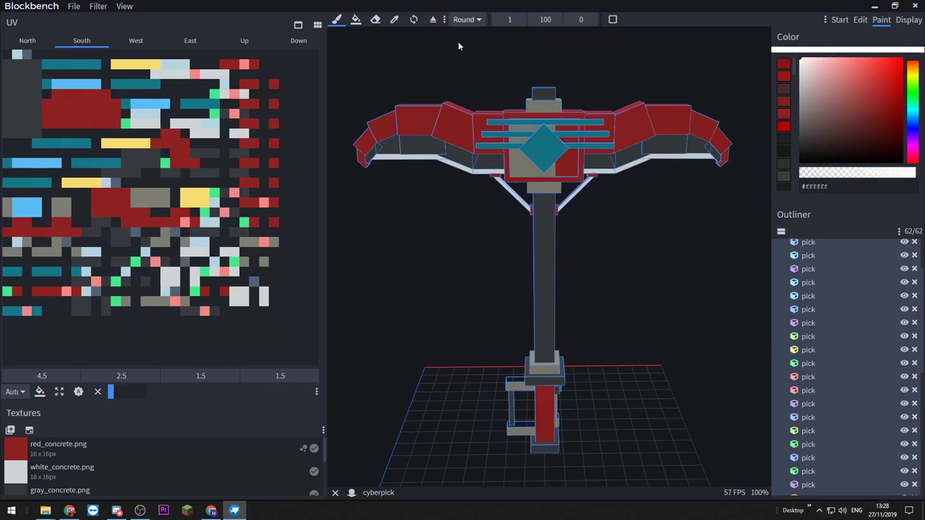
left_click(454, 123)
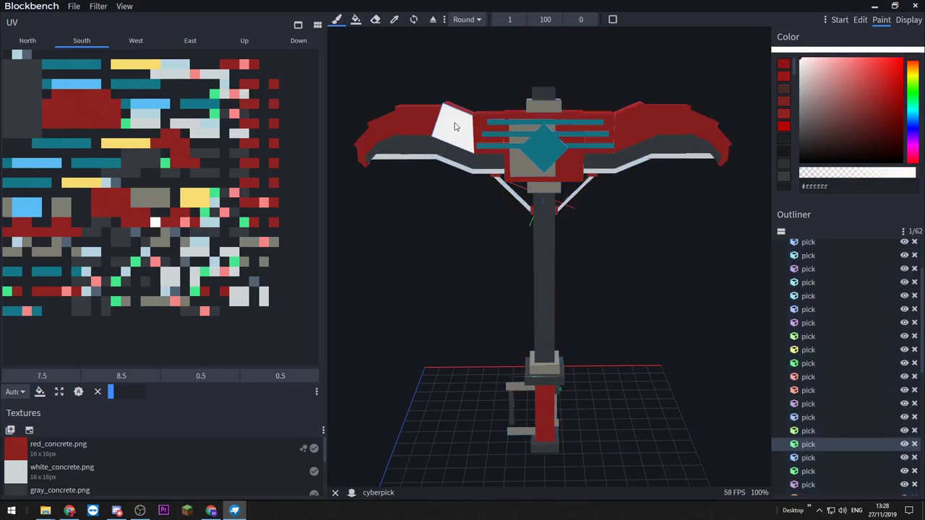
mouse_move(486, 92)
left_mouse_down()
mouse_move(532, 111)
mouse_move(362, 101)
mouse_move(519, 97)
mouse_move(500, 97)
left_mouse_up()
key("ctrl+z")
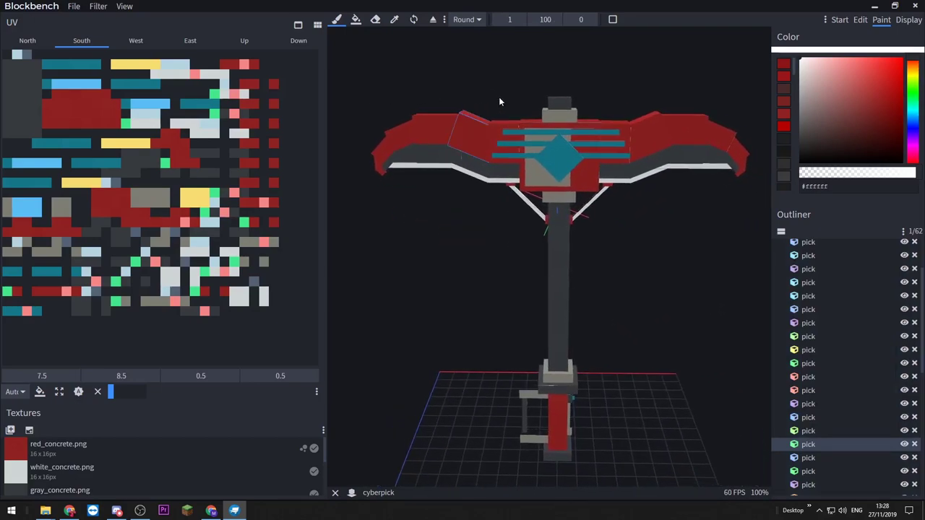
- Paint a template pixel white plus extra strokes across the atlas, then undo the strokes
left_click(155, 224)
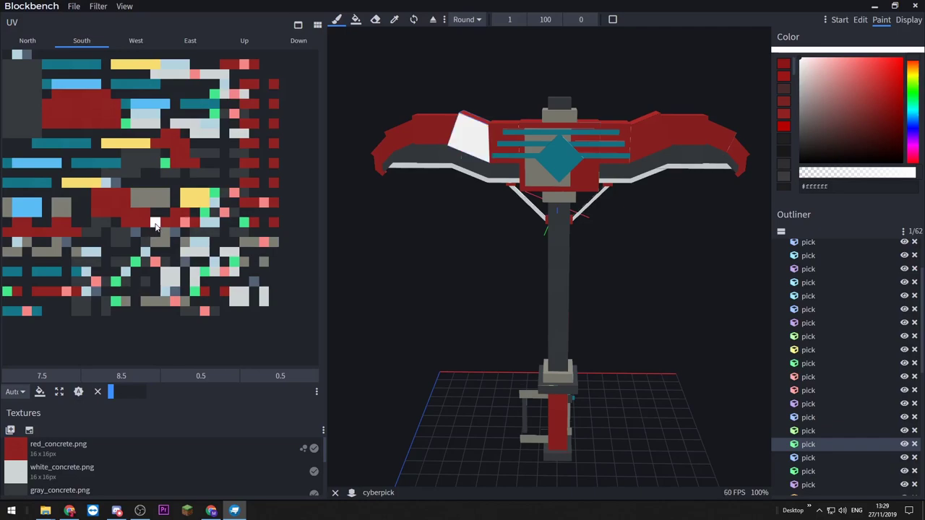
mouse_move(132, 218)
left_mouse_down()
mouse_move(203, 128)
mouse_move(9, 127)
mouse_move(8, 172)
mouse_move(169, 259)
mouse_move(216, 232)
mouse_move(138, 245)
mouse_move(97, 167)
mouse_move(57, 232)
mouse_move(101, 177)
mouse_move(101, 145)
left_mouse_up()
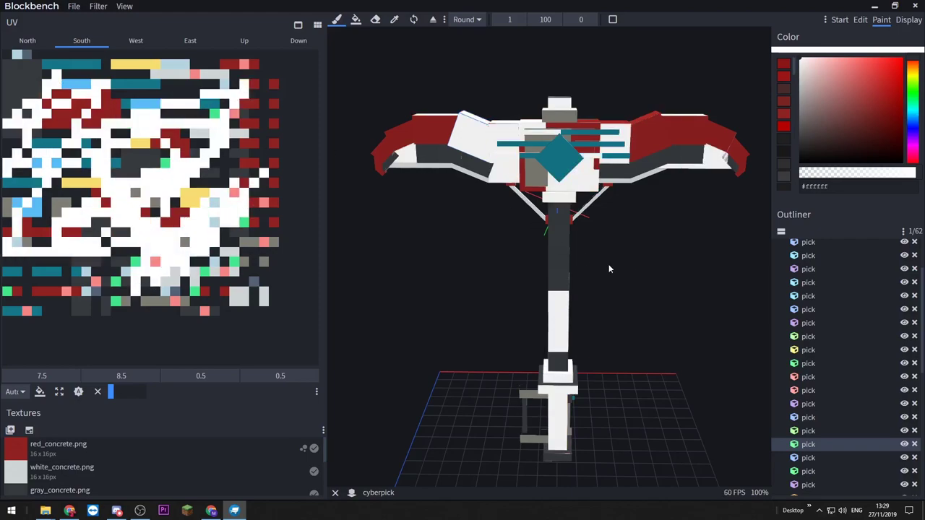
mouse_move(609, 268)
left_mouse_down()
mouse_move(579, 279)
mouse_move(426, 269)
mouse_move(521, 261)
mouse_move(589, 281)
left_mouse_up()
key("ctrl+z")
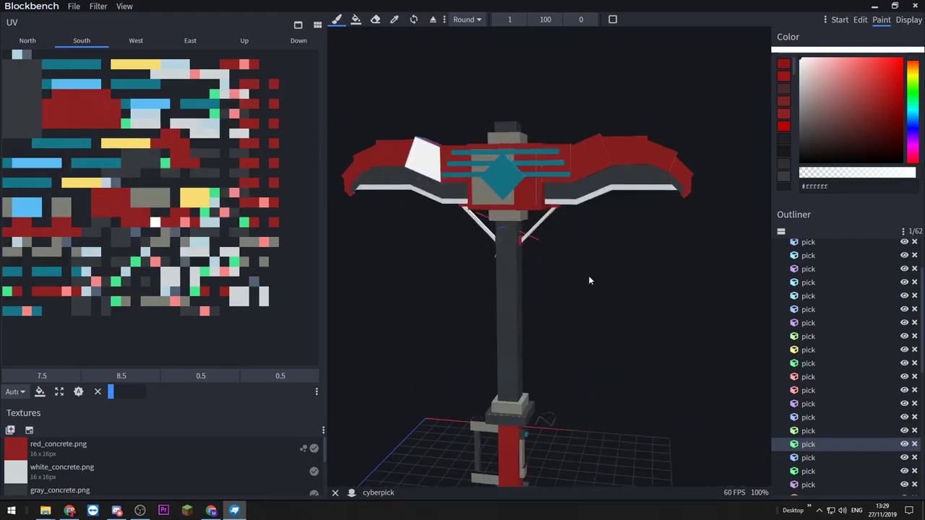